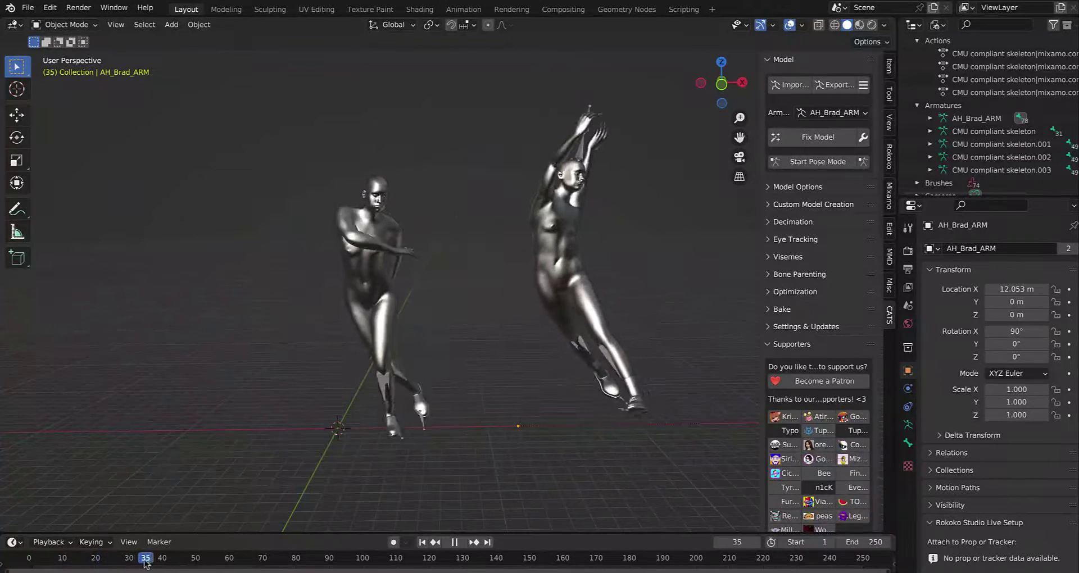
- Rewind the dance playback to frame 0 and stop it
{"action": "left_click_drag", "start_coordinate": [145, 563], "coordinate": [36, 563]}
{"action": "key", "text": "Escape"}
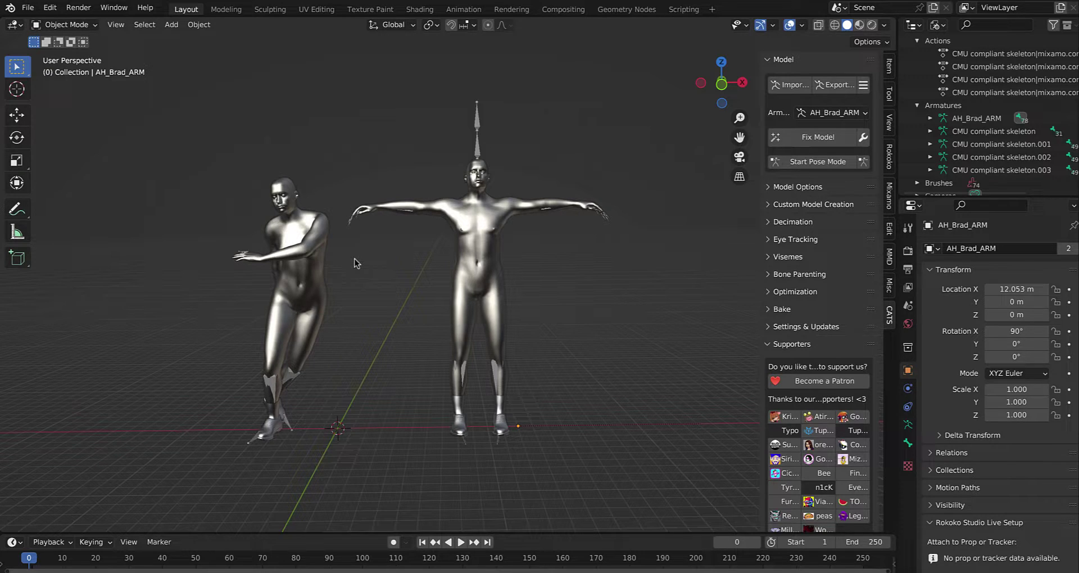
{"action": "left_click", "coordinate": [477, 154]}
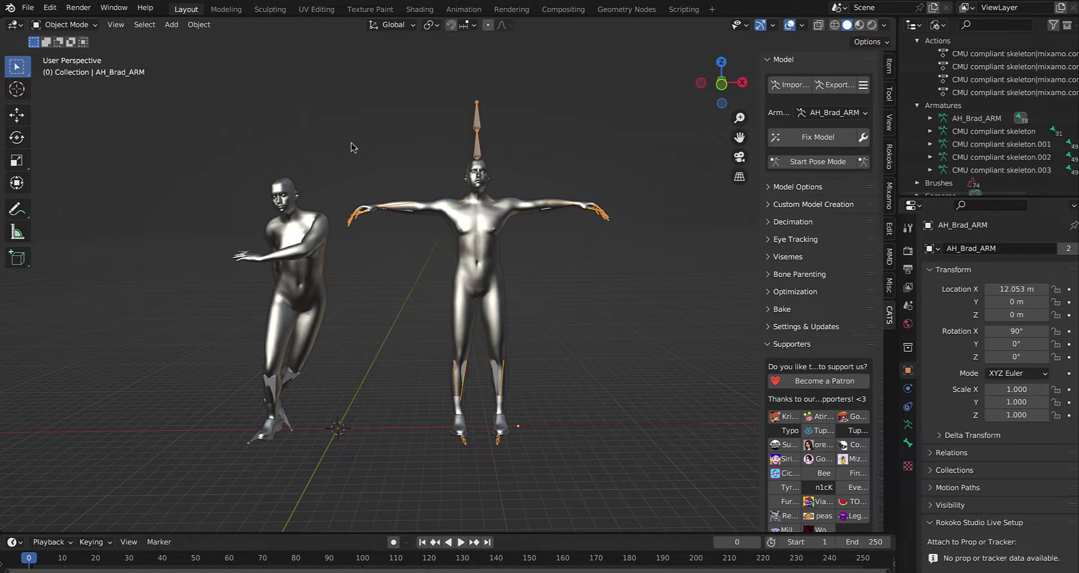
{"action": "left_click", "coordinate": [79, 25]}
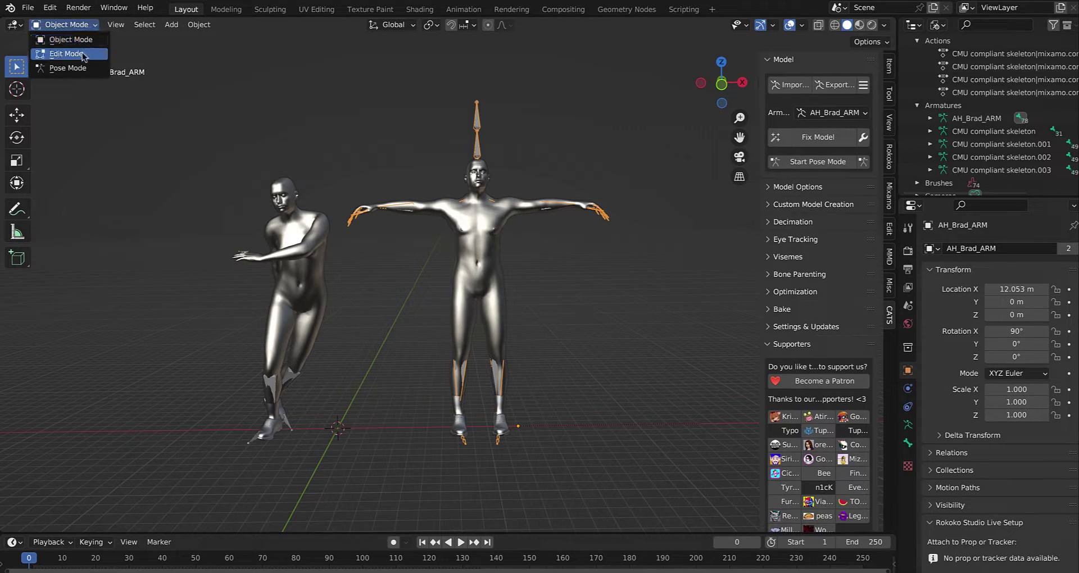
{"action": "left_click", "coordinate": [62, 72]}
{"action": "left_click", "coordinate": [173, 25]}
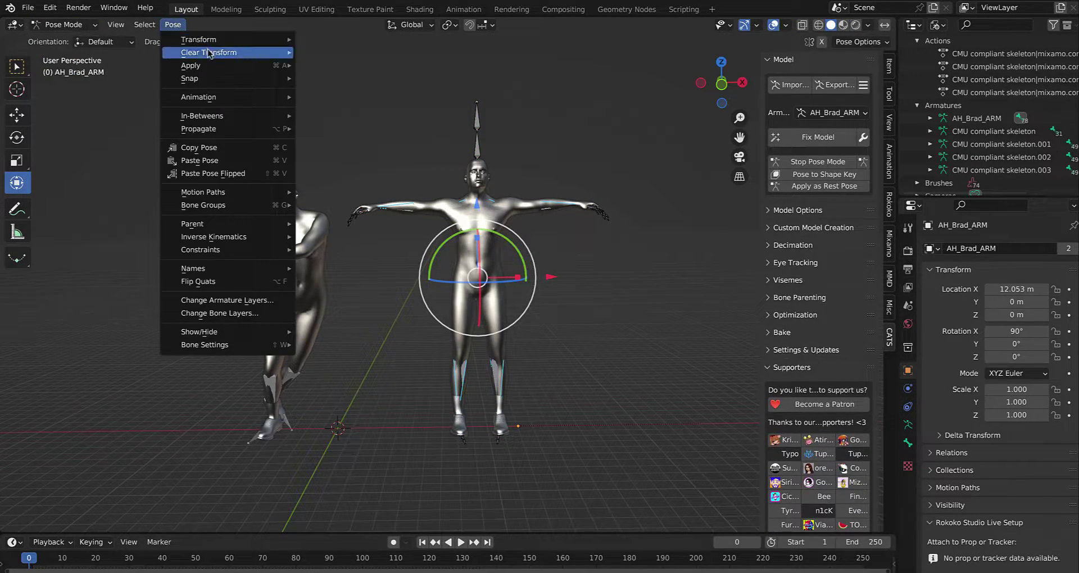
{"action": "mouse_move", "coordinate": [251, 60]}
{"action": "left_click", "coordinate": [322, 53]}
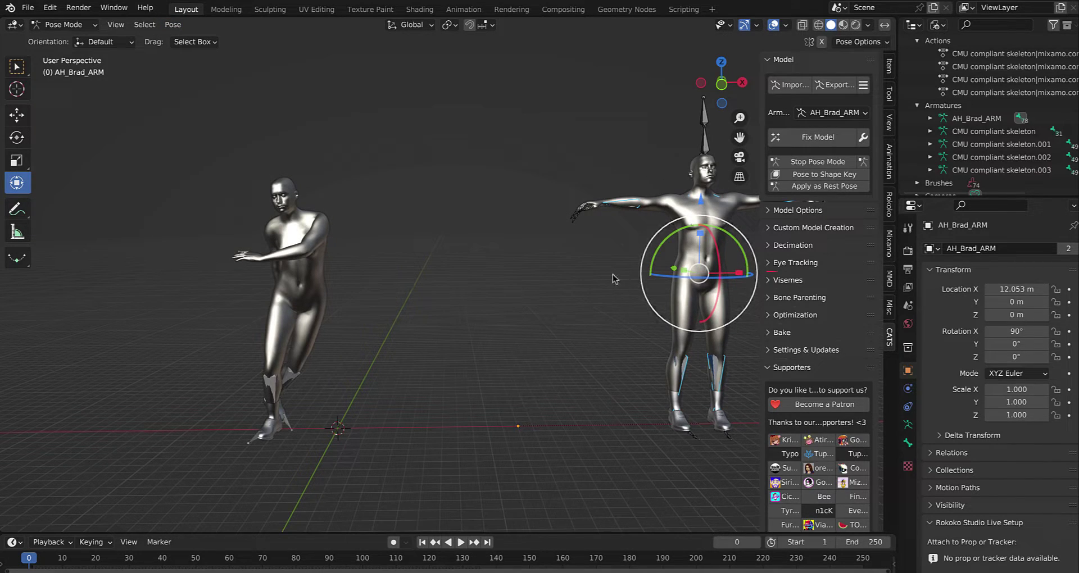
{"action": "key", "text": "alt+g"}
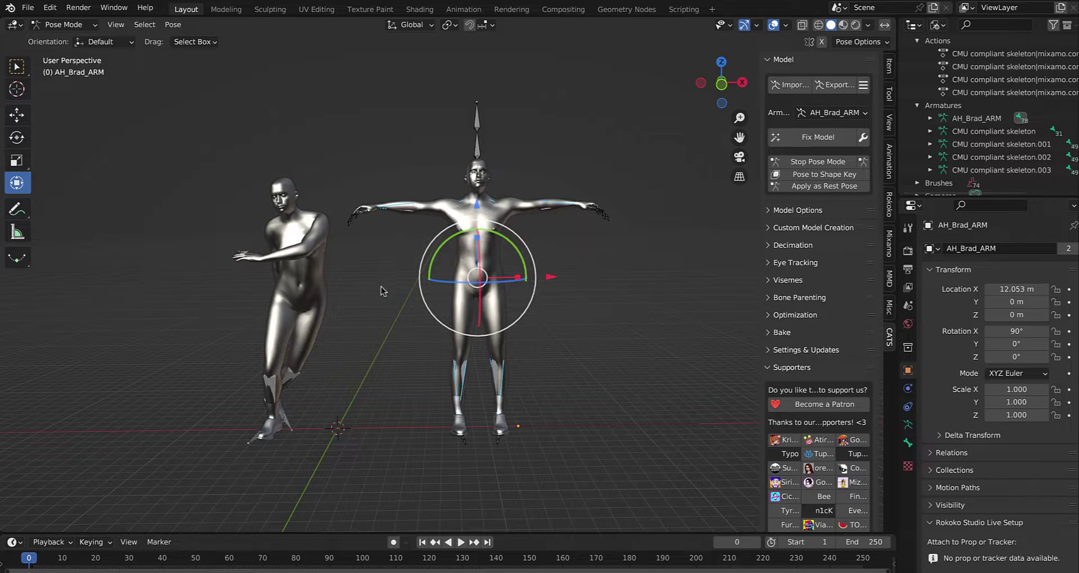
{"action": "left_click", "coordinate": [306, 388]}
{"action": "left_click", "coordinate": [73, 25]}
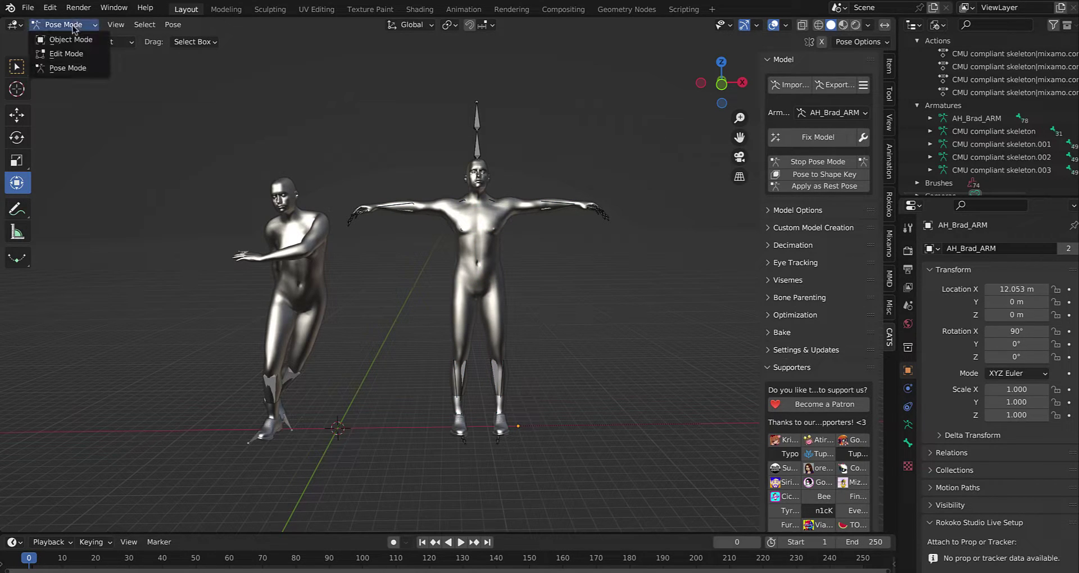
{"action": "left_click", "coordinate": [72, 42]}
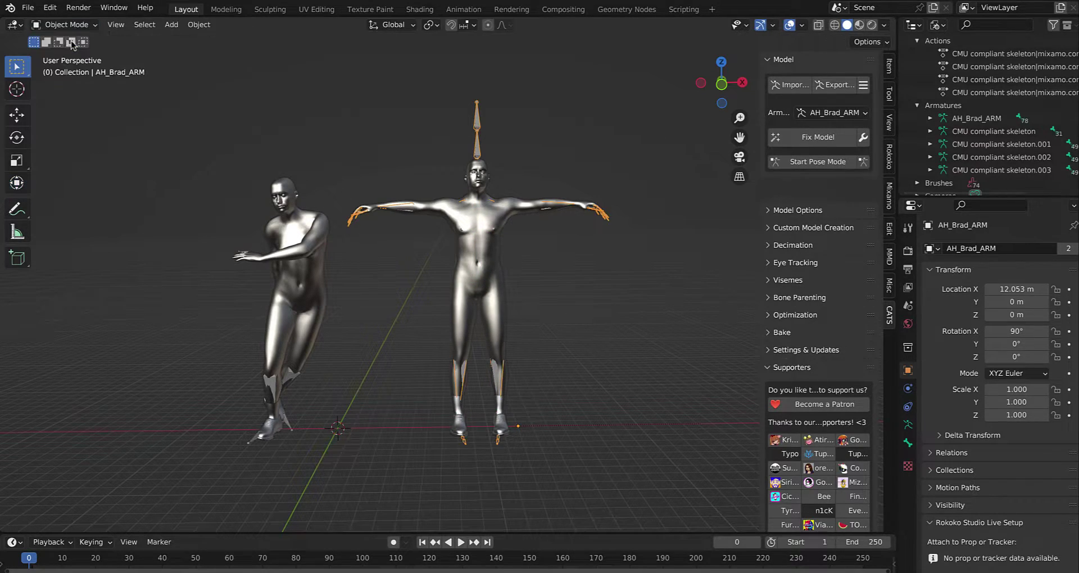
- Select the left character's CMU compliant skeleton and switch it to Pose Mode
{"action": "left_click", "coordinate": [292, 381]}
{"action": "left_click", "coordinate": [71, 24]}
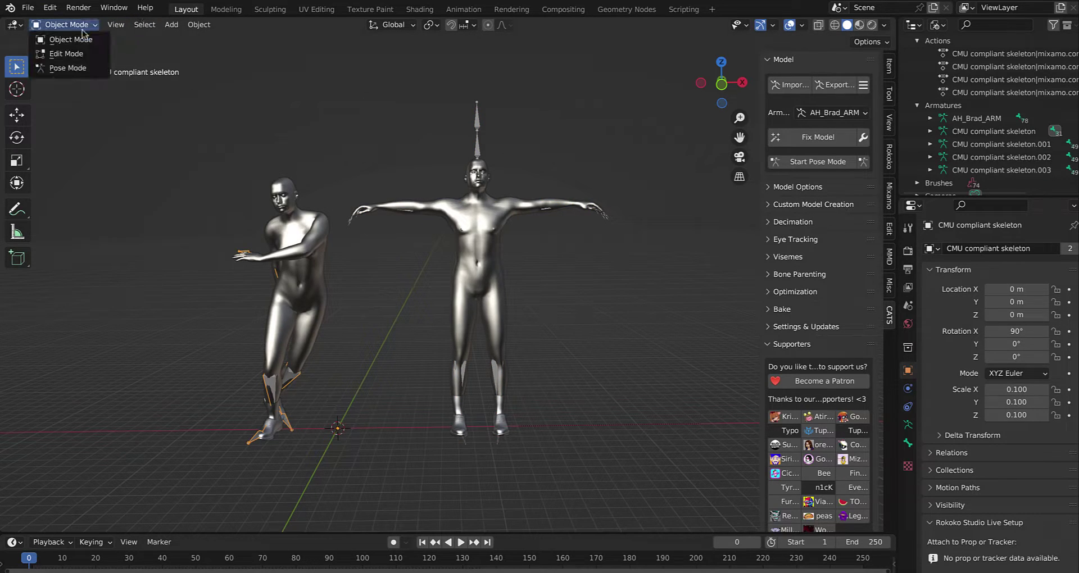
{"action": "left_click", "coordinate": [57, 70]}
- Clear all the skeleton's pose transforms with Pose > Clear Transform > All
{"action": "left_click", "coordinate": [173, 24]}
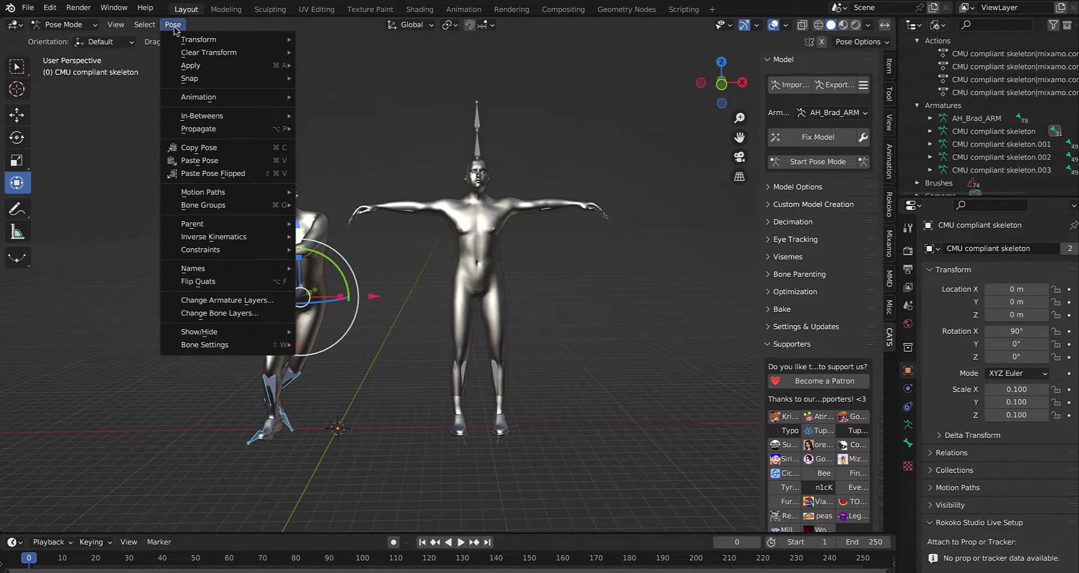
{"action": "mouse_move", "coordinate": [188, 53]}
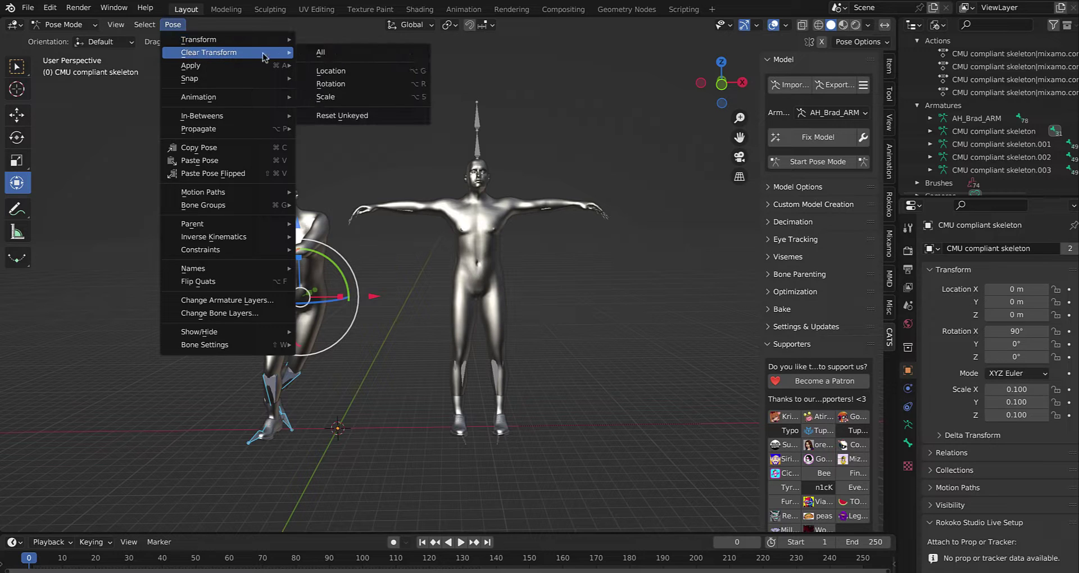
{"action": "left_click", "coordinate": [324, 53]}
{"action": "scroll", "coordinate": [363, 279], "scroll_direction": "down", "scroll_amount": 4}
{"action": "middle_click_drag", "start_coordinate": [362, 280], "coordinate": [378, 152]}
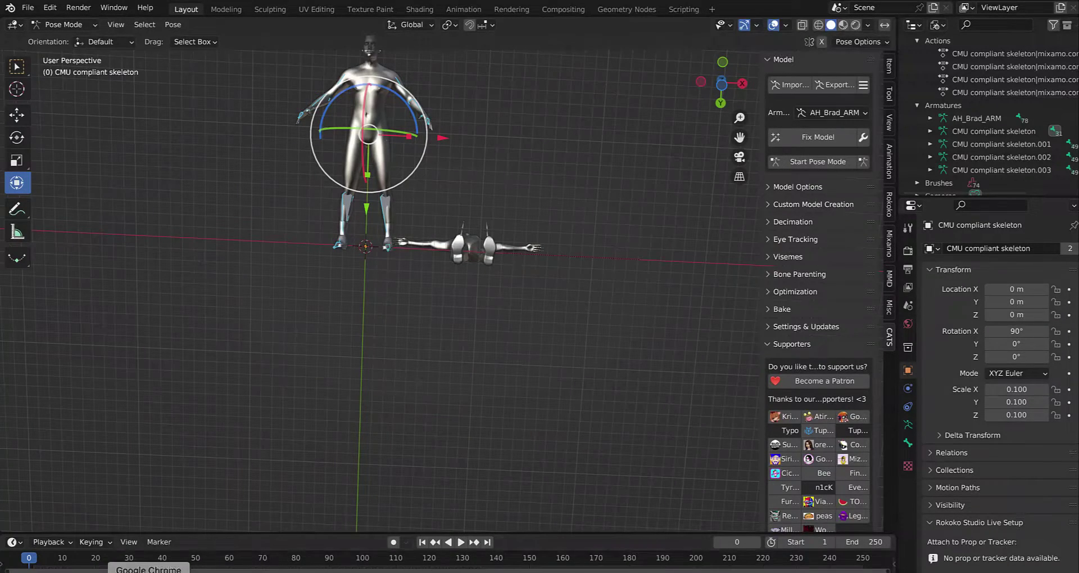
- Play and pause Mixamo's Silly Dancing preview, then return to the Blender scene
{"action": "left_click", "coordinate": [148, 570]}
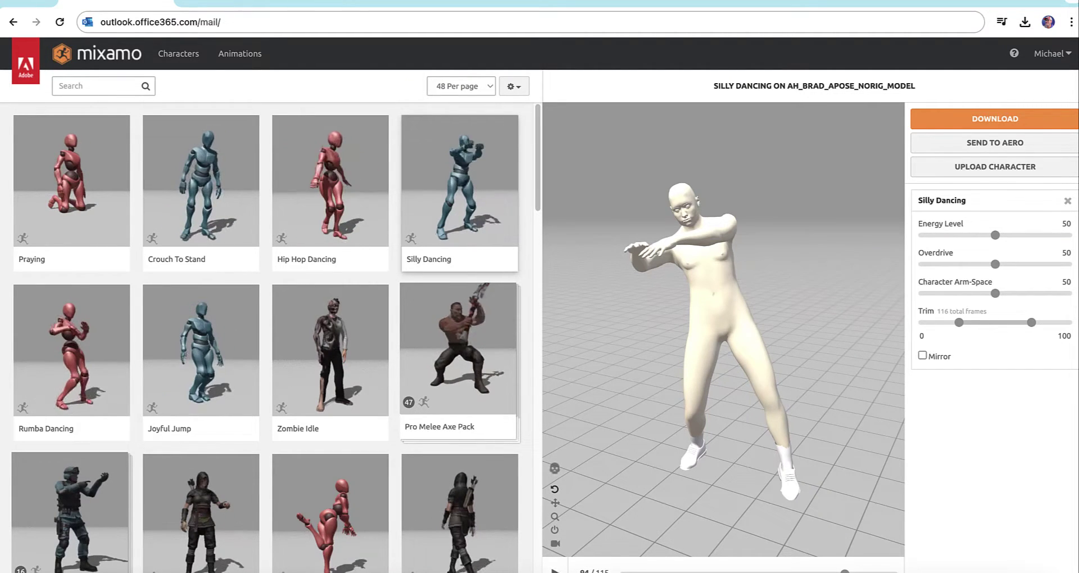
{"action": "left_click", "coordinate": [554, 570]}
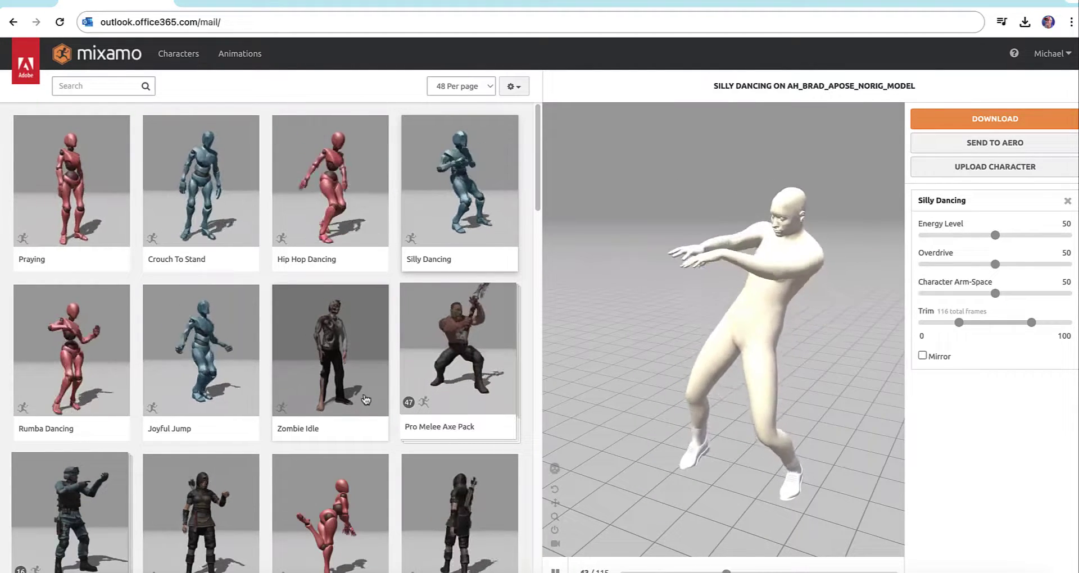
{"action": "left_click", "coordinate": [670, 571]}
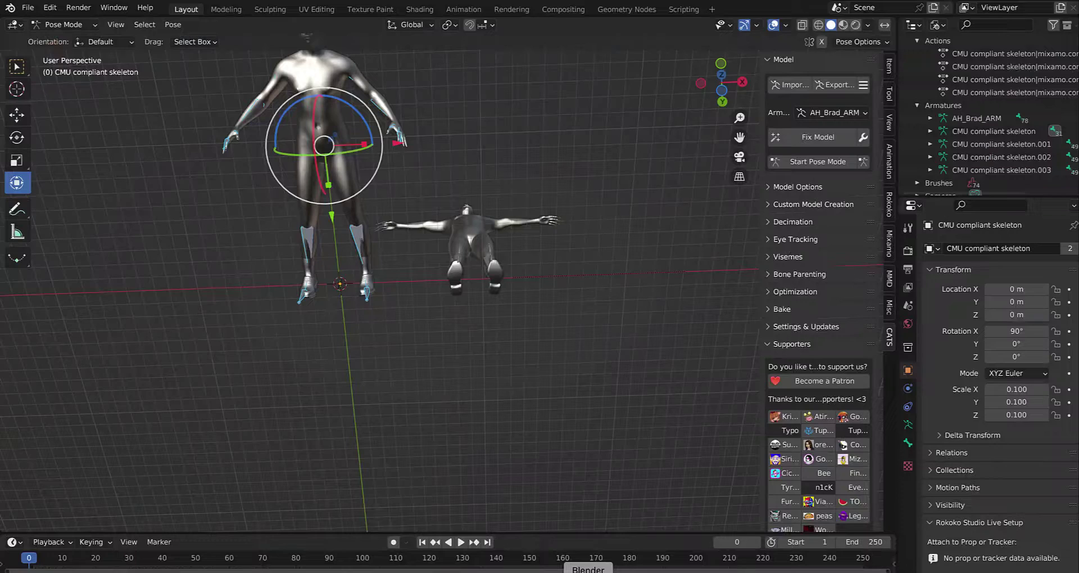
{"action": "middle_click_drag", "start_coordinate": [526, 336], "coordinate": [500, 421]}
- Restore the left character's dance pose and deselect its bones
{"action": "key", "text": "alt+r"}
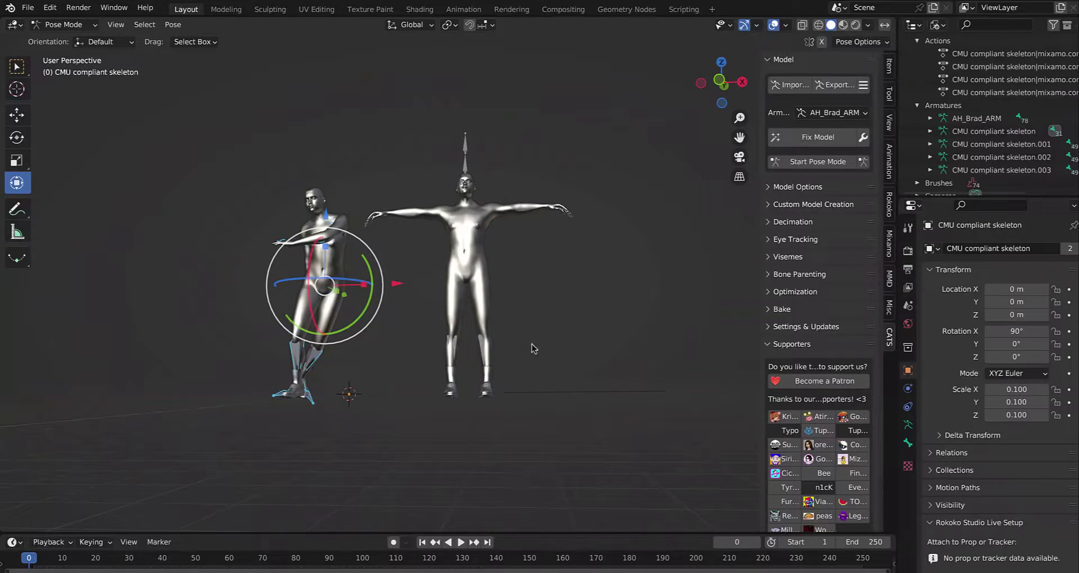
{"action": "middle_click_drag", "start_coordinate": [535, 335], "coordinate": [539, 354]}
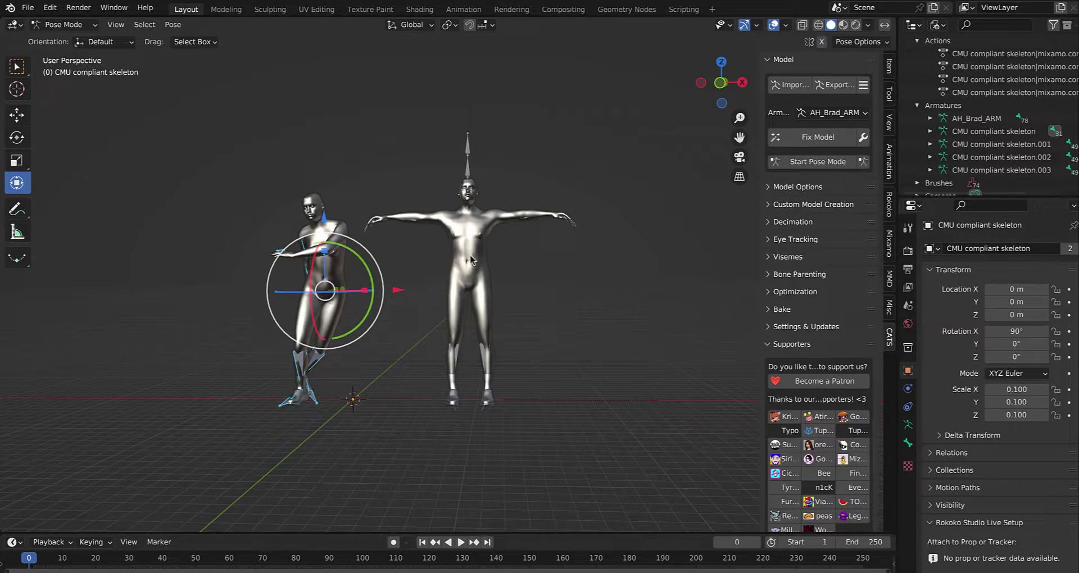
{"action": "left_click_drag", "start_coordinate": [573, 440], "coordinate": [395, 106]}
- Switch to Object Mode, box-select the T-posed character, and check the Cats plugin page
{"action": "left_click", "coordinate": [95, 25]}
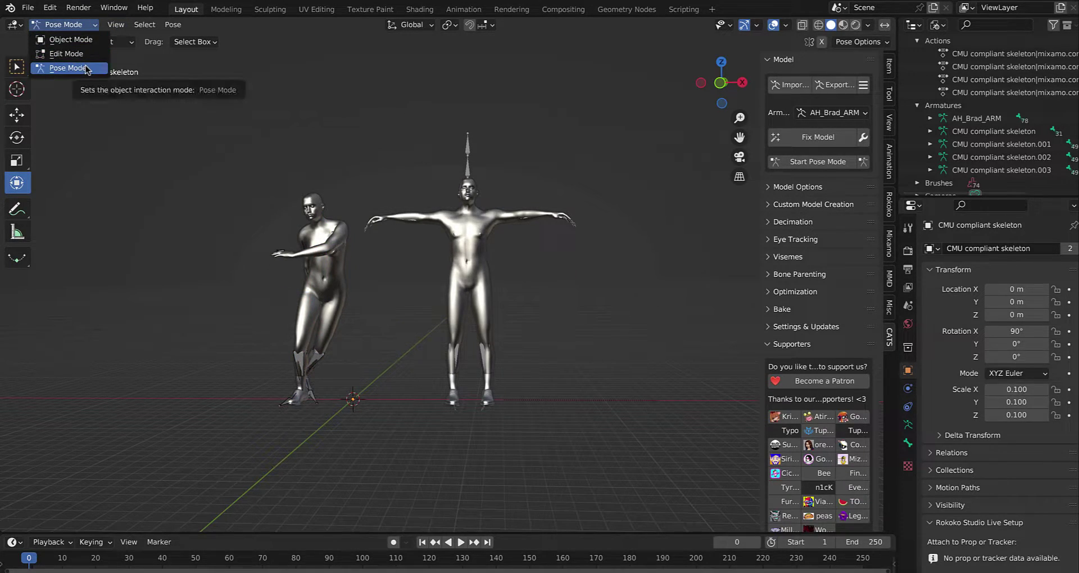
{"action": "left_click", "coordinate": [71, 40]}
{"action": "left_click_drag", "start_coordinate": [614, 399], "coordinate": [408, 187]}
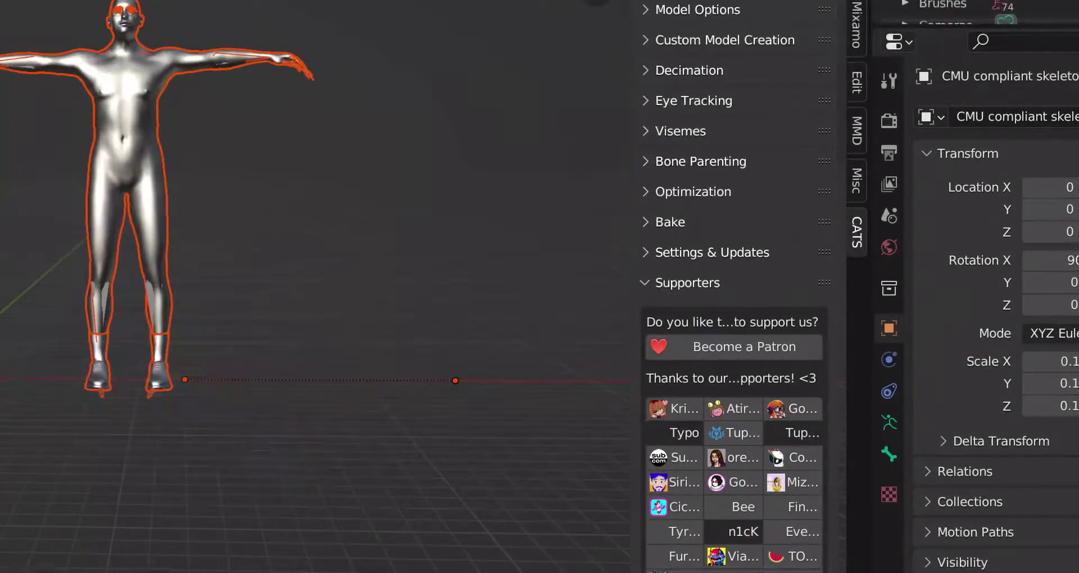
{"action": "left_click", "coordinate": [140, 571]}
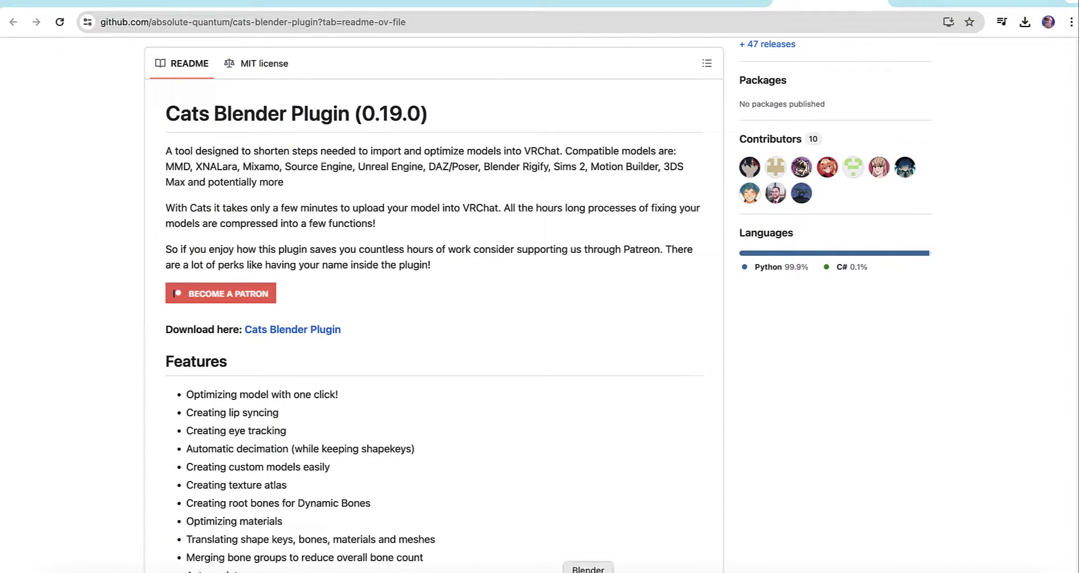
{"action": "left_click", "coordinate": [586, 569]}
- Install cats-blender-plugin-master.zip as an add-on from Preferences, then close Preferences
{"action": "left_click", "coordinate": [50, 8]}
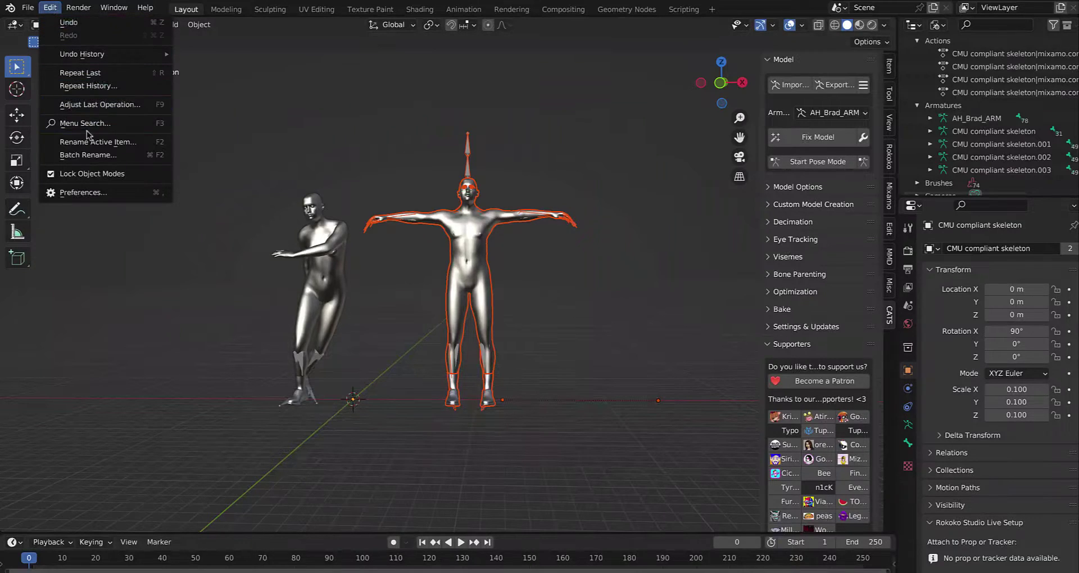
{"action": "left_click", "coordinate": [84, 194]}
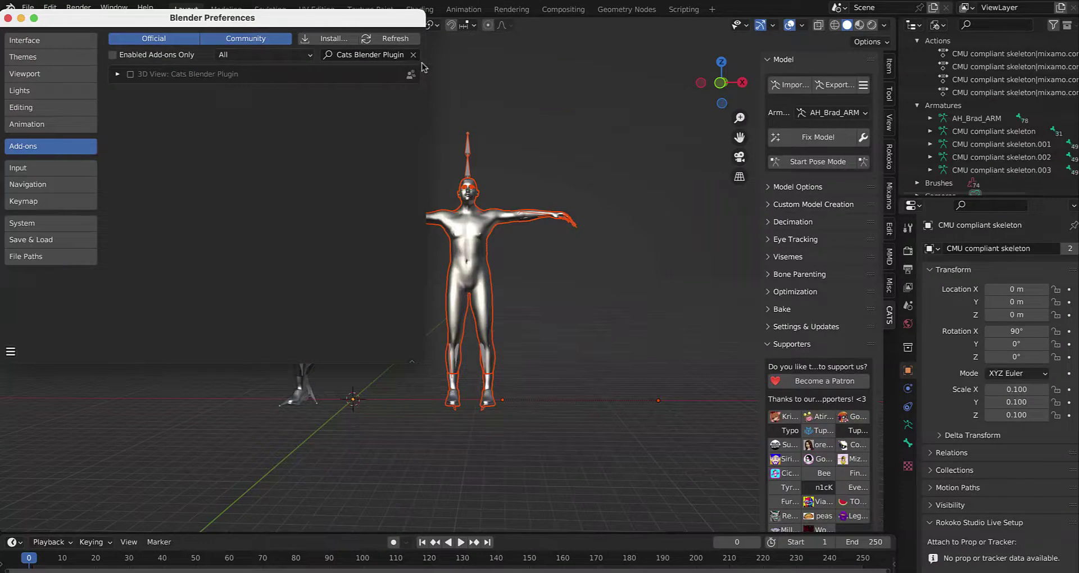
{"action": "left_click", "coordinate": [339, 40]}
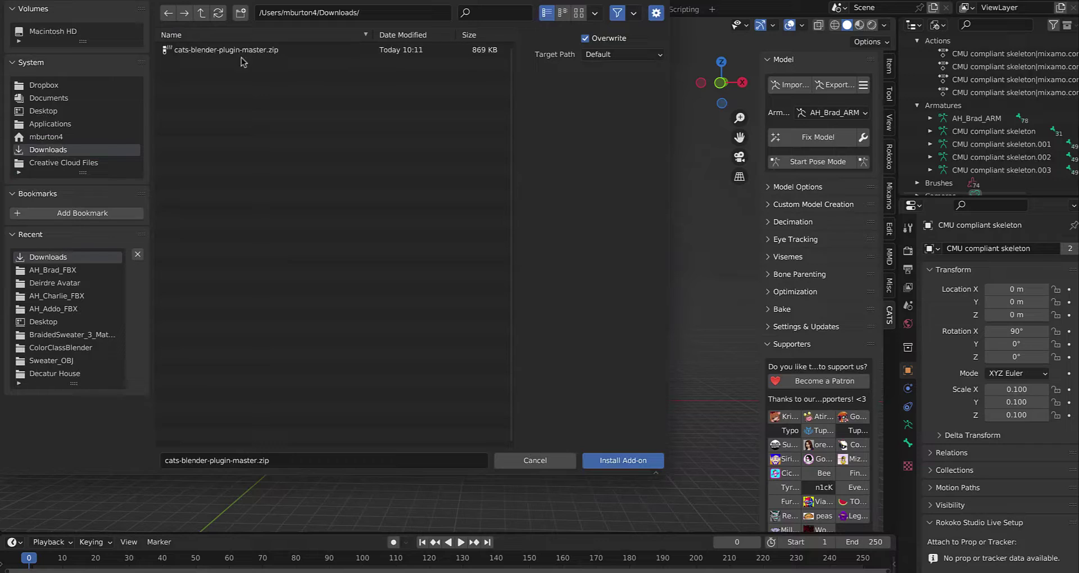
{"action": "left_click", "coordinate": [613, 466]}
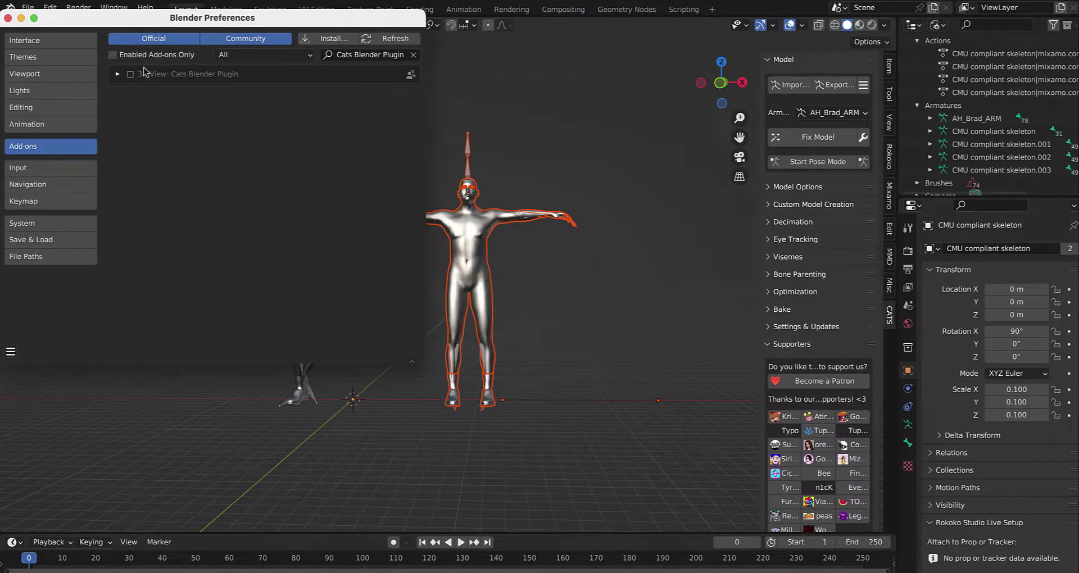
{"action": "left_click", "coordinate": [7, 18]}
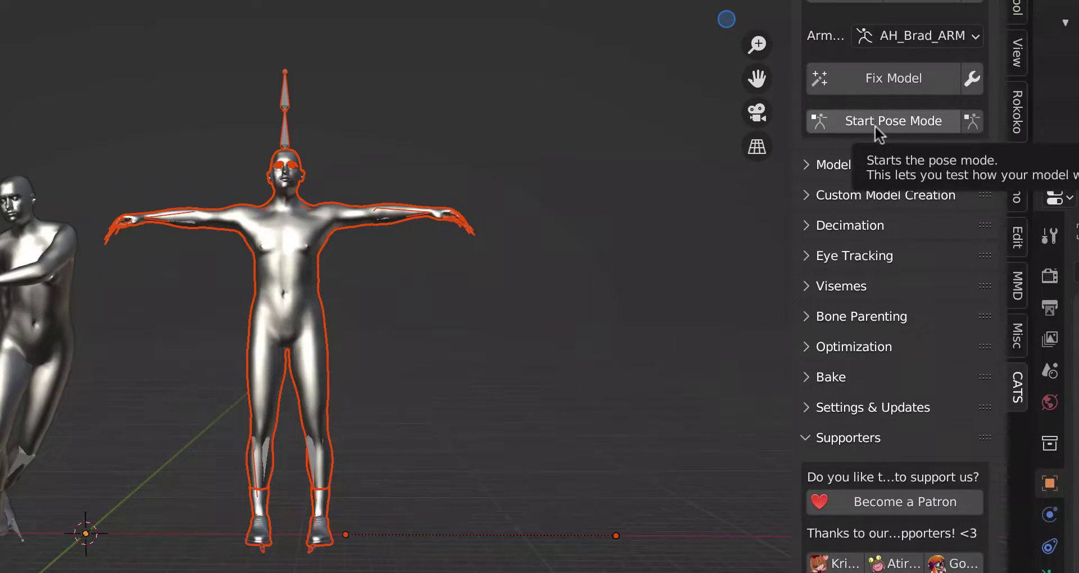
- In CATS pose mode, rotate AH_Brad_ARM's left and right shoulders down into an A-pose
{"action": "left_click", "coordinate": [874, 125]}
{"action": "left_click", "coordinate": [604, 172]}
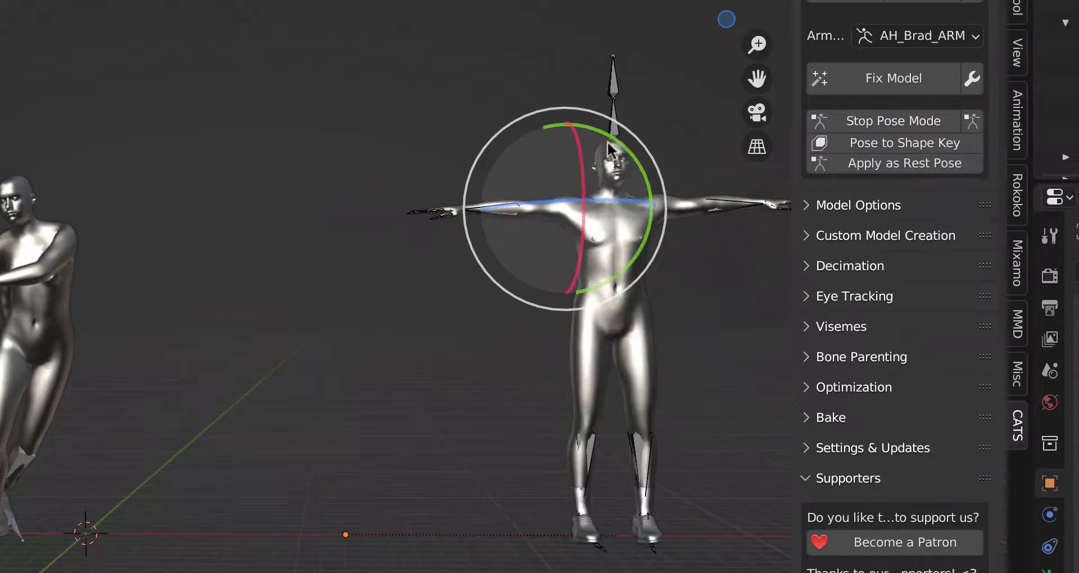
{"action": "left_click_drag", "start_coordinate": [608, 151], "coordinate": [542, 144]}
{"action": "left_click", "coordinate": [697, 236]}
{"action": "left_click_drag", "start_coordinate": [741, 225], "coordinate": [714, 275]}
- Apply the A-pose as AH_Brad_ARM's new rest pose
{"action": "middle_click_drag", "start_coordinate": [669, 392], "coordinate": [294, 410], "text": "shift"}
{"action": "key", "text": "KP_1"}
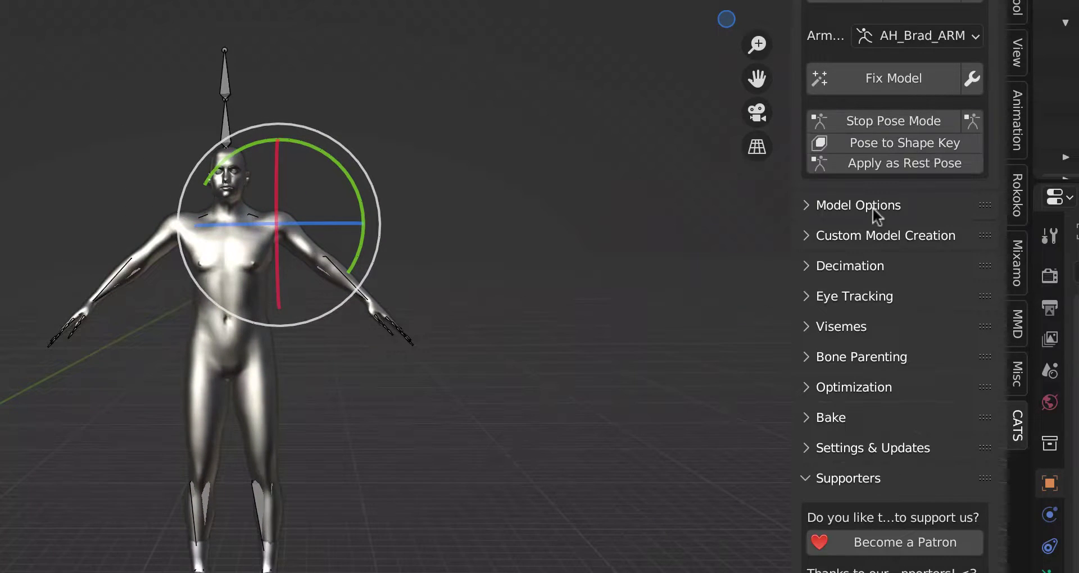
{"action": "left_click", "coordinate": [916, 162]}
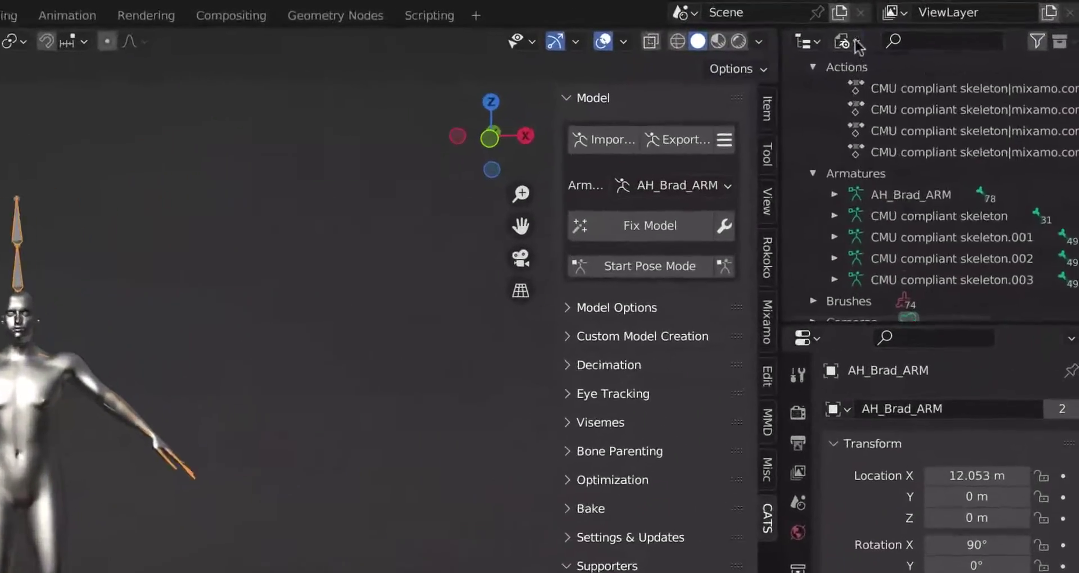
- Switch the Outliner display mode to Blender File
{"action": "left_click", "coordinate": [938, 25]}
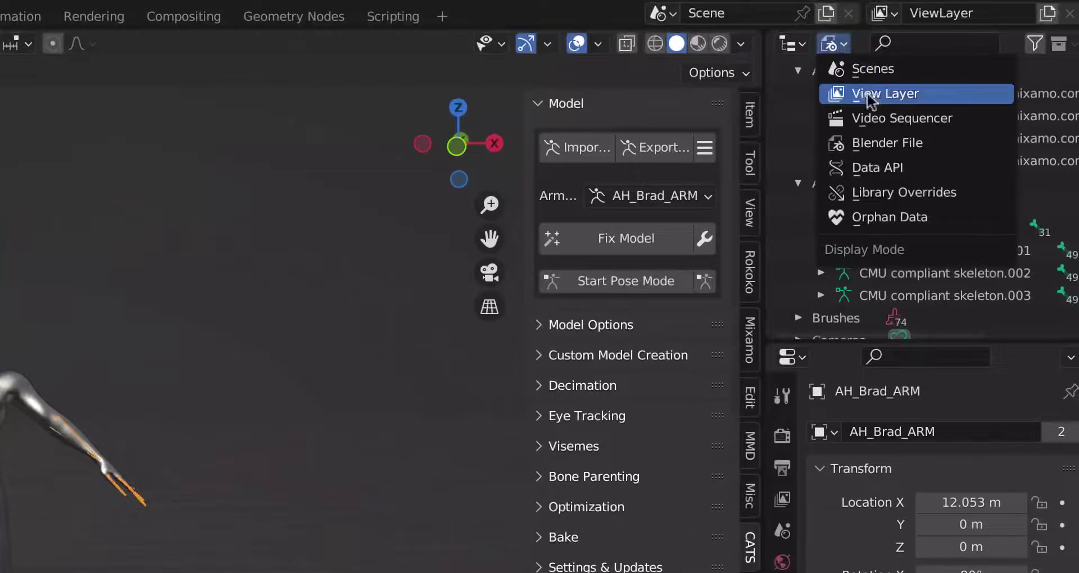
{"action": "left_click", "coordinate": [883, 142]}
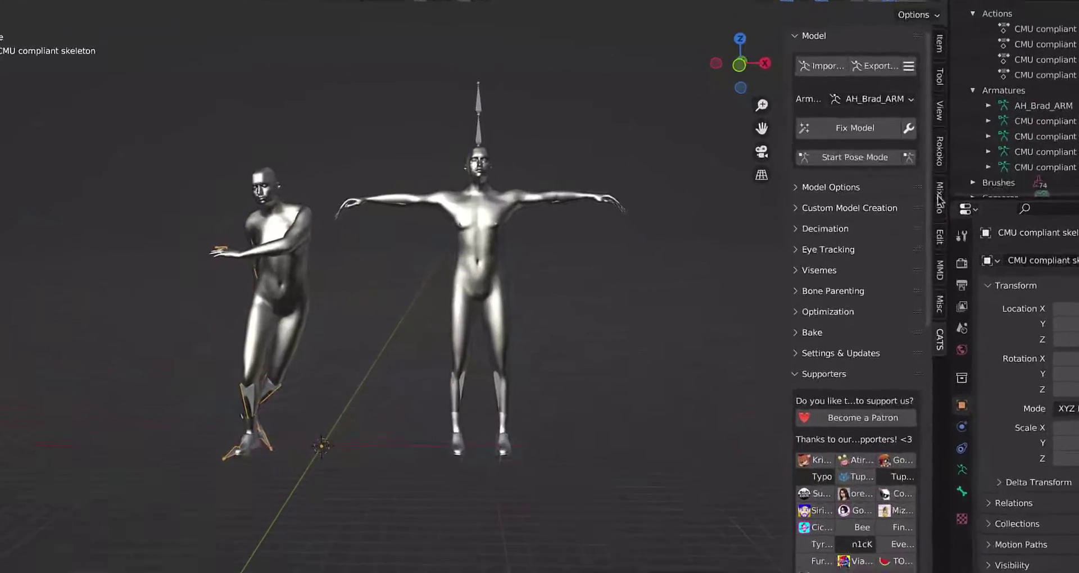
- Set Use Pose to Rest in the Rokoko Retargeting panel
{"action": "left_click", "coordinate": [944, 150]}
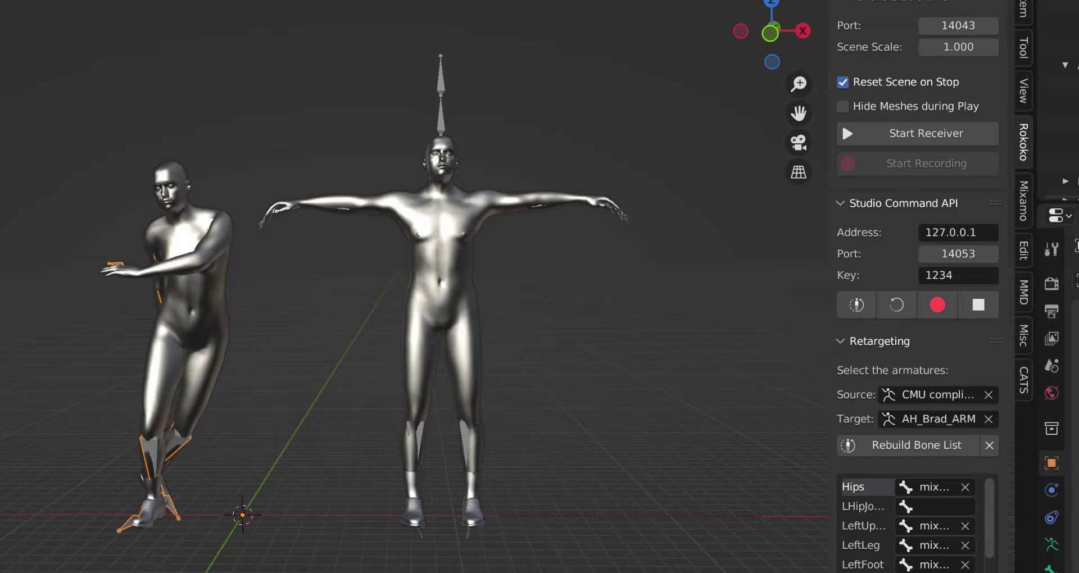
{"action": "scroll", "coordinate": [994, 539], "scroll_direction": "down", "scroll_amount": 5}
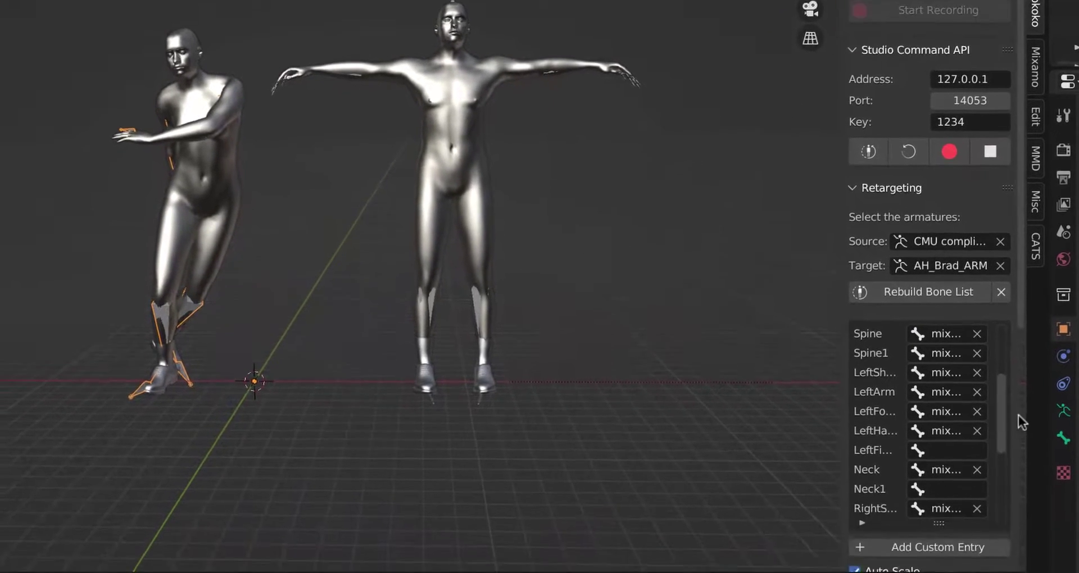
{"action": "scroll", "coordinate": [1017, 412], "scroll_direction": "down", "scroll_amount": 7}
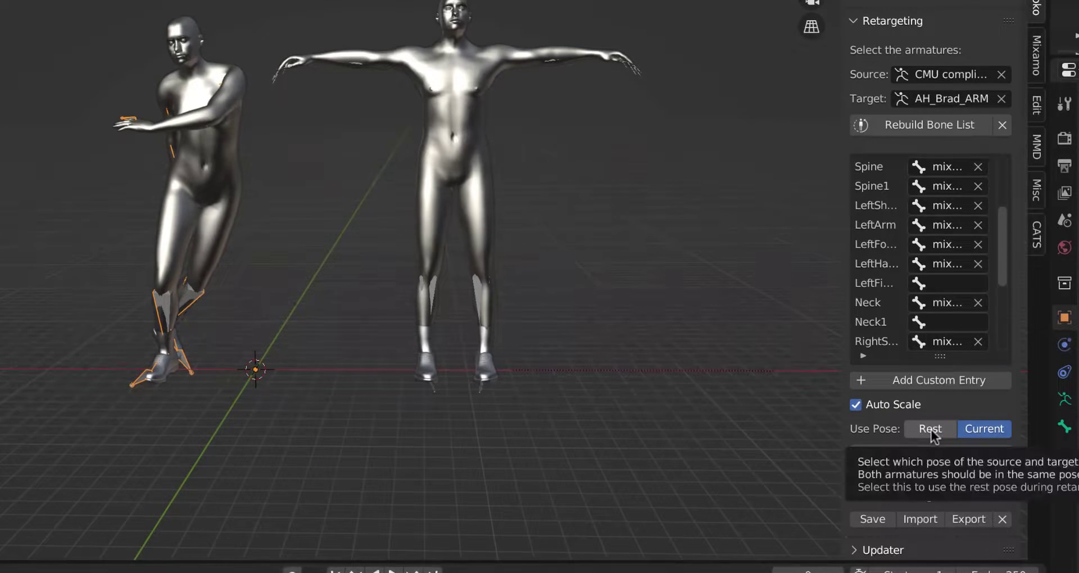
{"action": "left_click", "coordinate": [931, 429]}
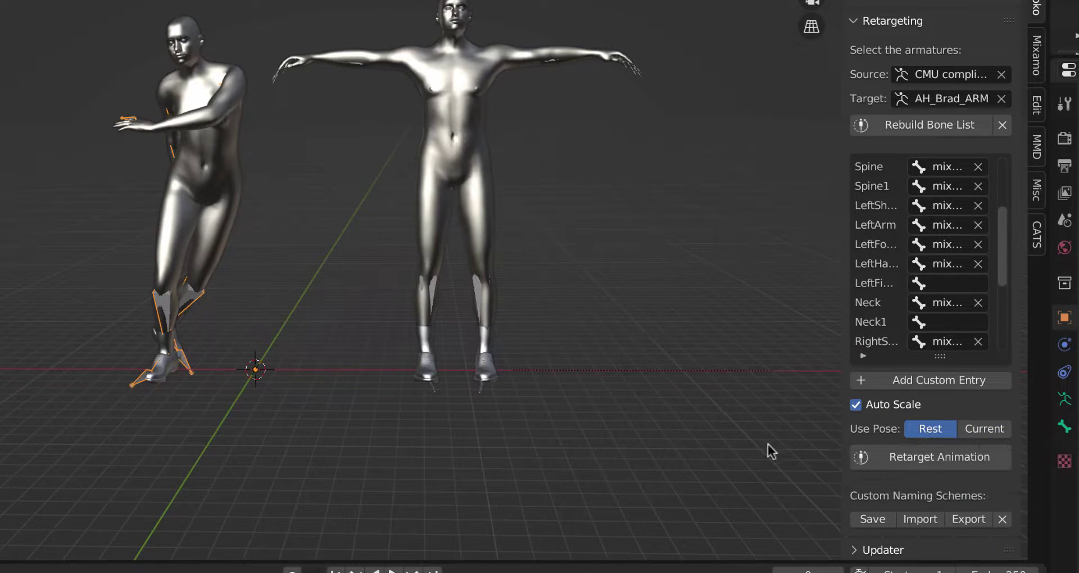
{"action": "left_click", "coordinate": [921, 459]}
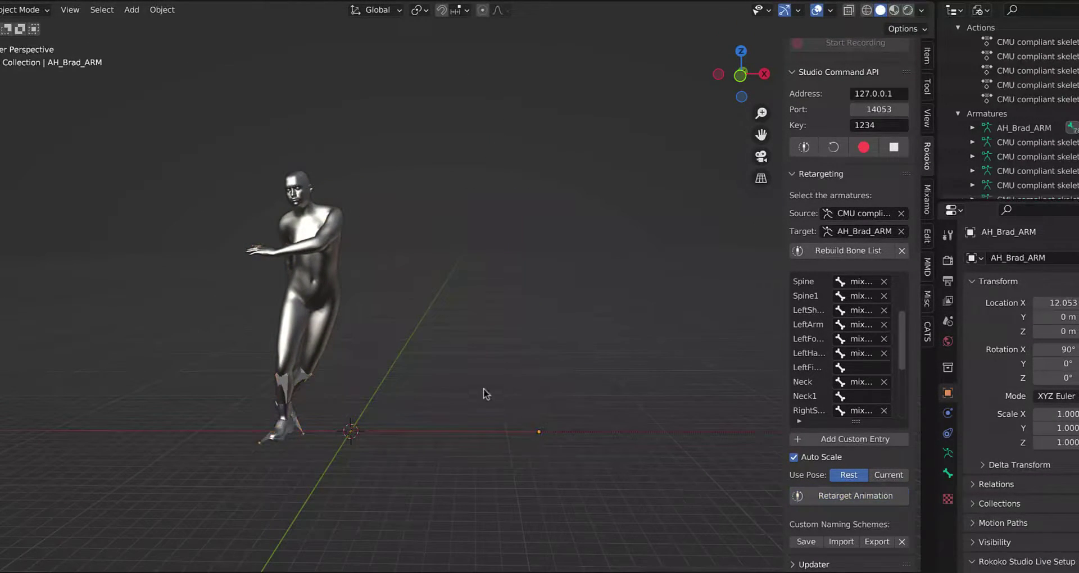
{"action": "scroll", "coordinate": [494, 414], "scroll_direction": "down", "scroll_amount": 3}
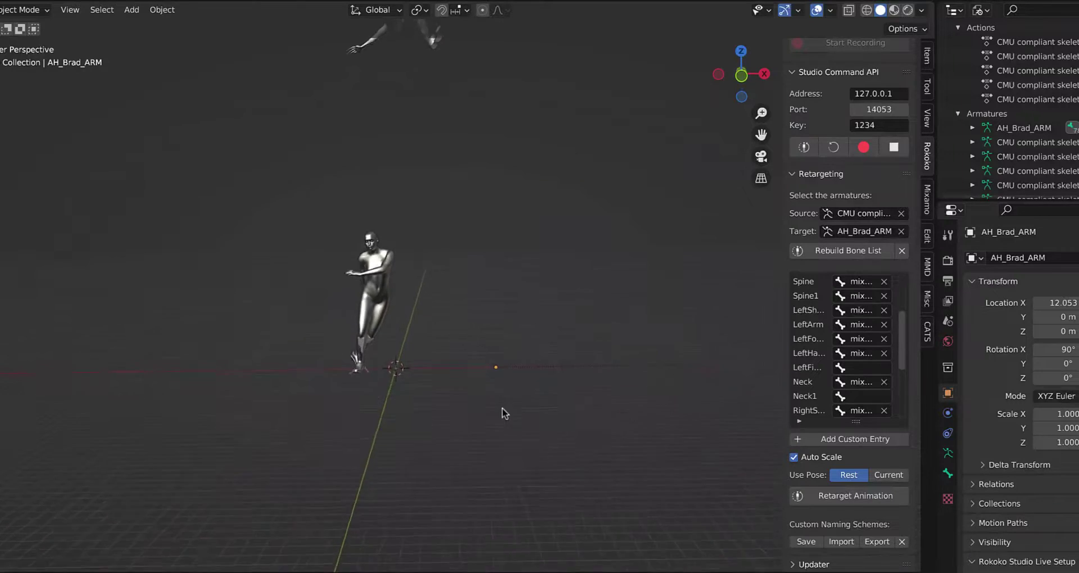
{"action": "middle_click_drag", "start_coordinate": [498, 396], "coordinate": [498, 554]}
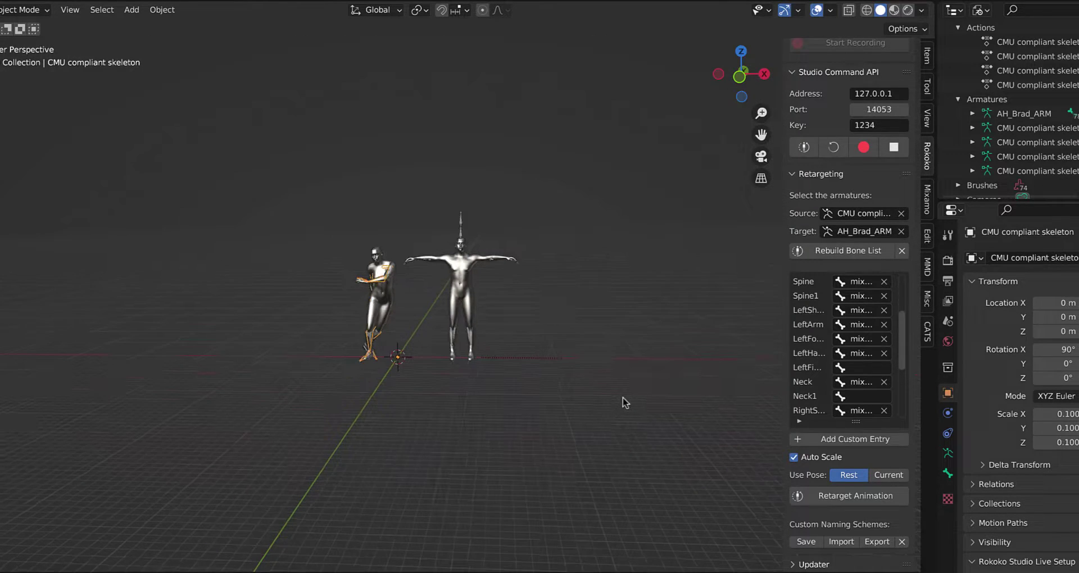
{"action": "scroll", "coordinate": [622, 399], "scroll_direction": "up", "scroll_amount": 4}
- Retarget the dance onto AH_Brad_ARM with Use Pose set to Current, then play it
{"action": "left_click", "coordinate": [887, 475]}
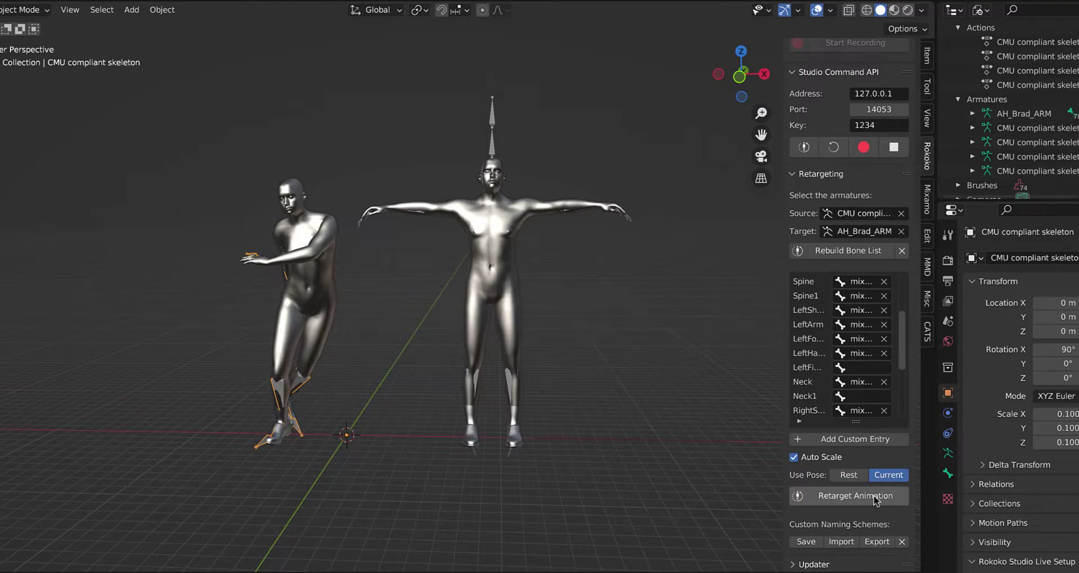
{"action": "left_click", "coordinate": [873, 498]}
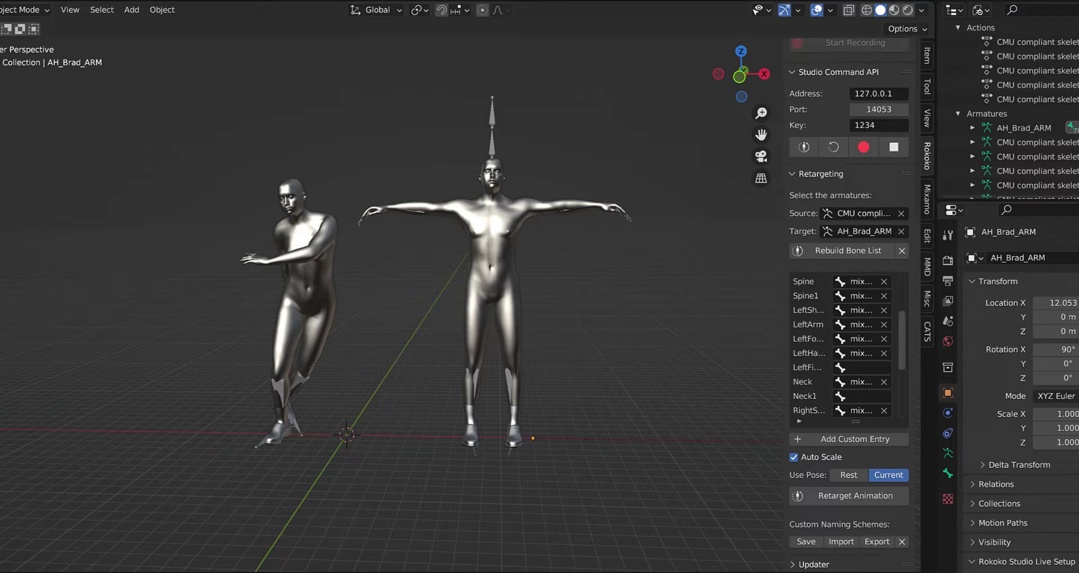
{"action": "key", "text": "space"}
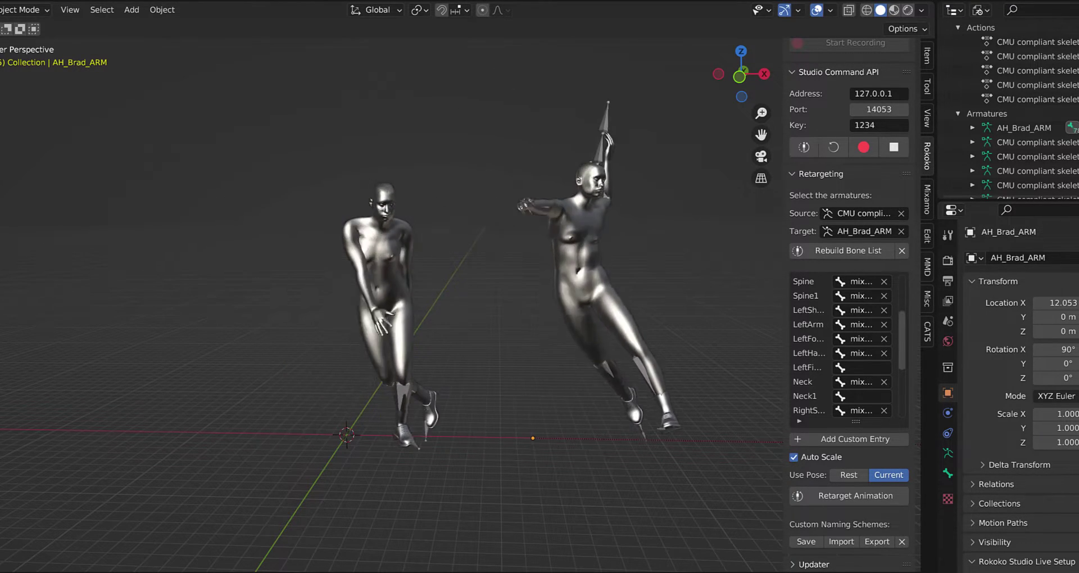